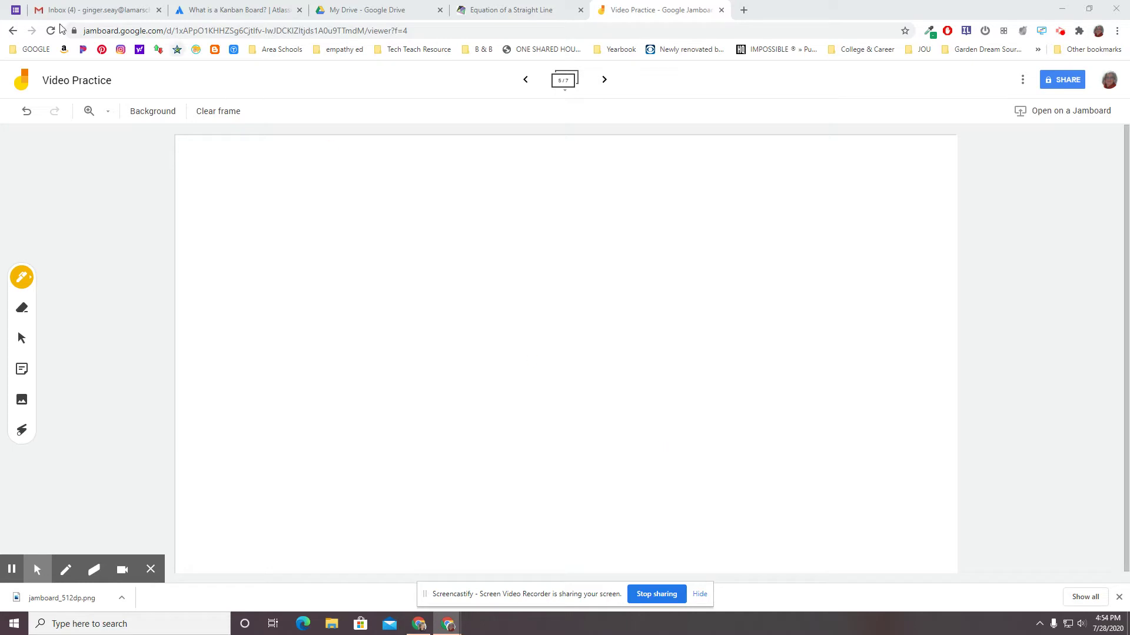
Switch the blank frame's background to the Dots pattern
{"action": "left_click", "coordinate": [137, 118]}
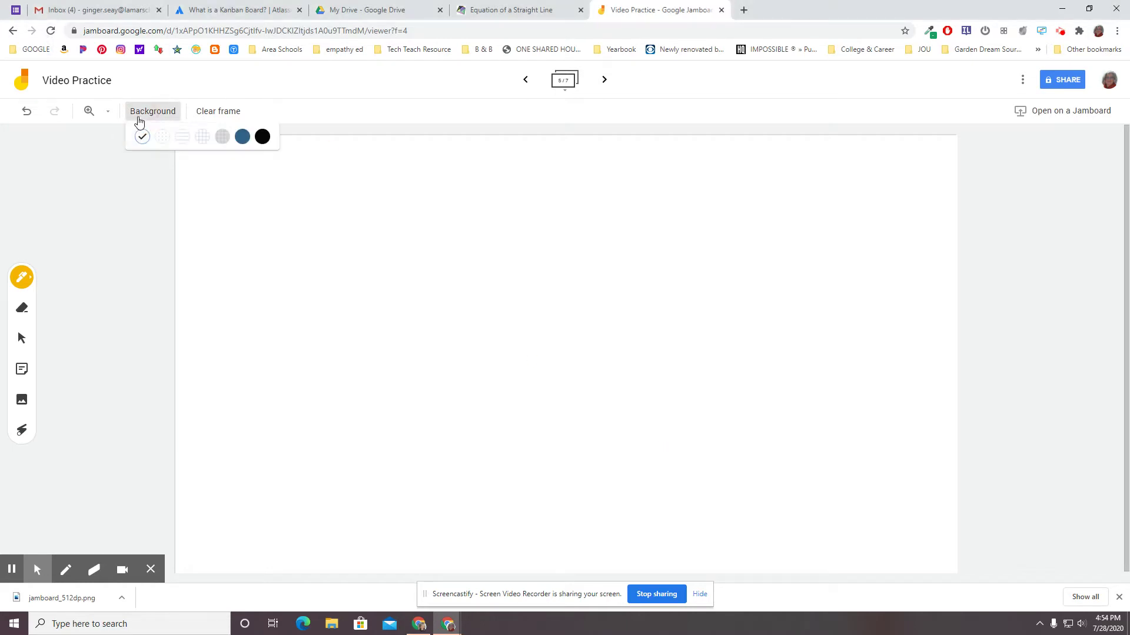
{"action": "left_click", "coordinate": [162, 138]}
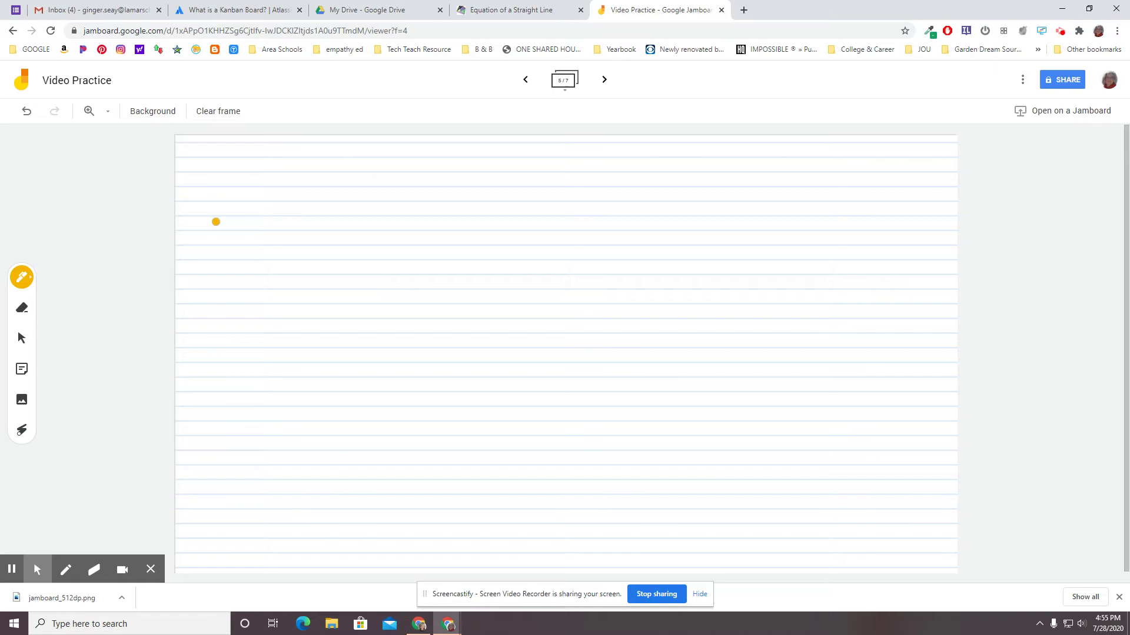
Change the frame background from lines to grid, try the grey grid, then settle on white grid
{"action": "left_click", "coordinate": [166, 115]}
{"action": "left_click", "coordinate": [202, 137]}
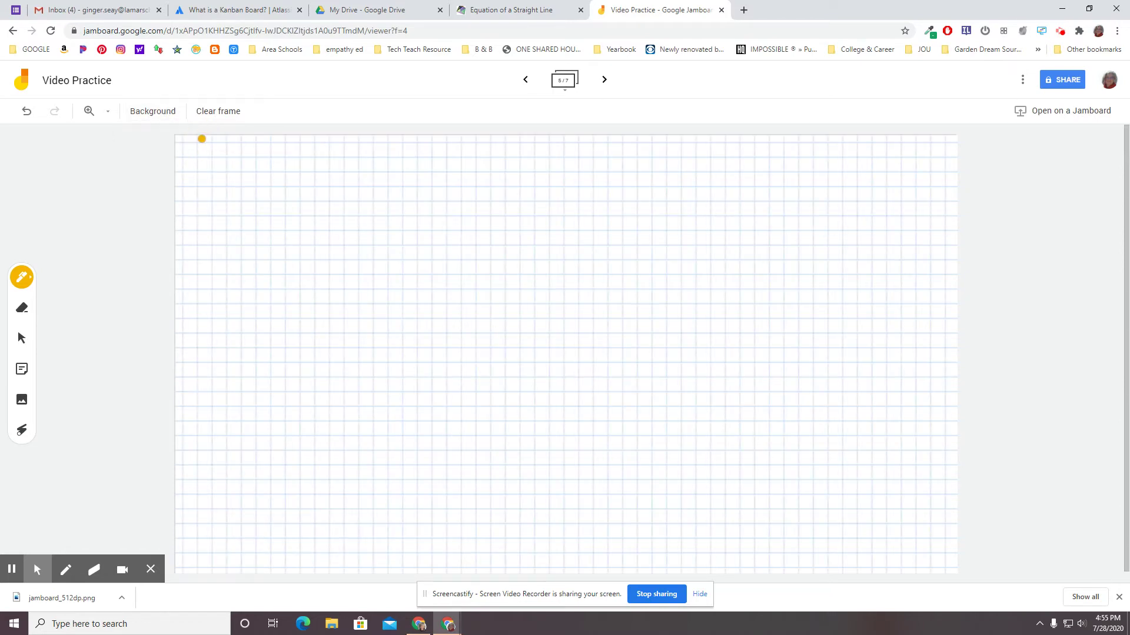
{"action": "left_click", "coordinate": [155, 112]}
{"action": "left_click", "coordinate": [222, 138]}
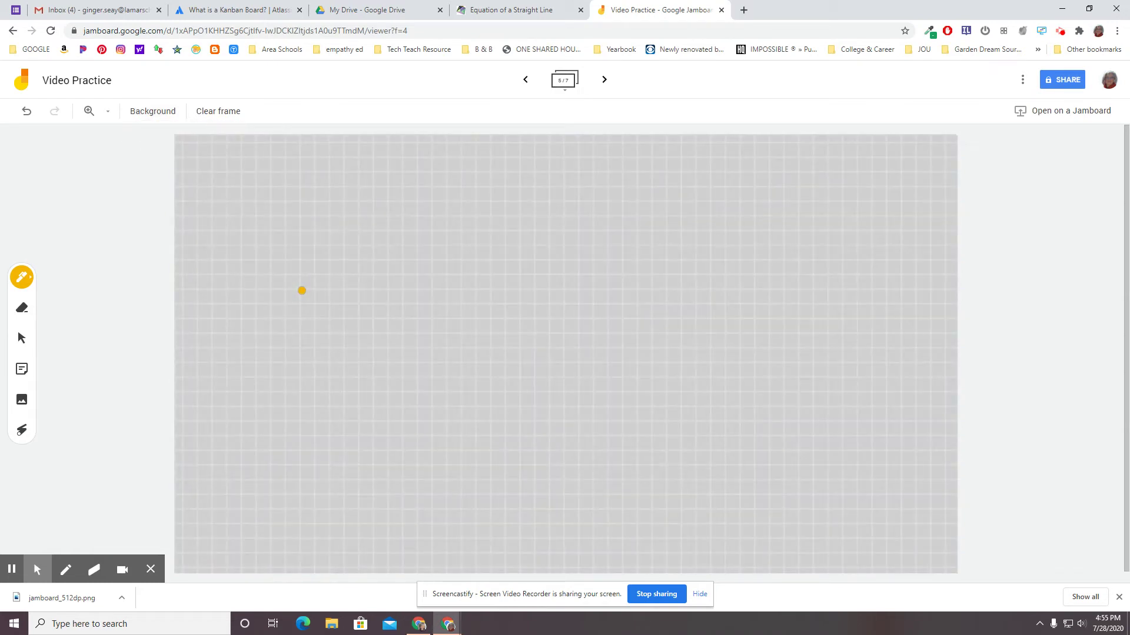
{"action": "left_click", "coordinate": [152, 111]}
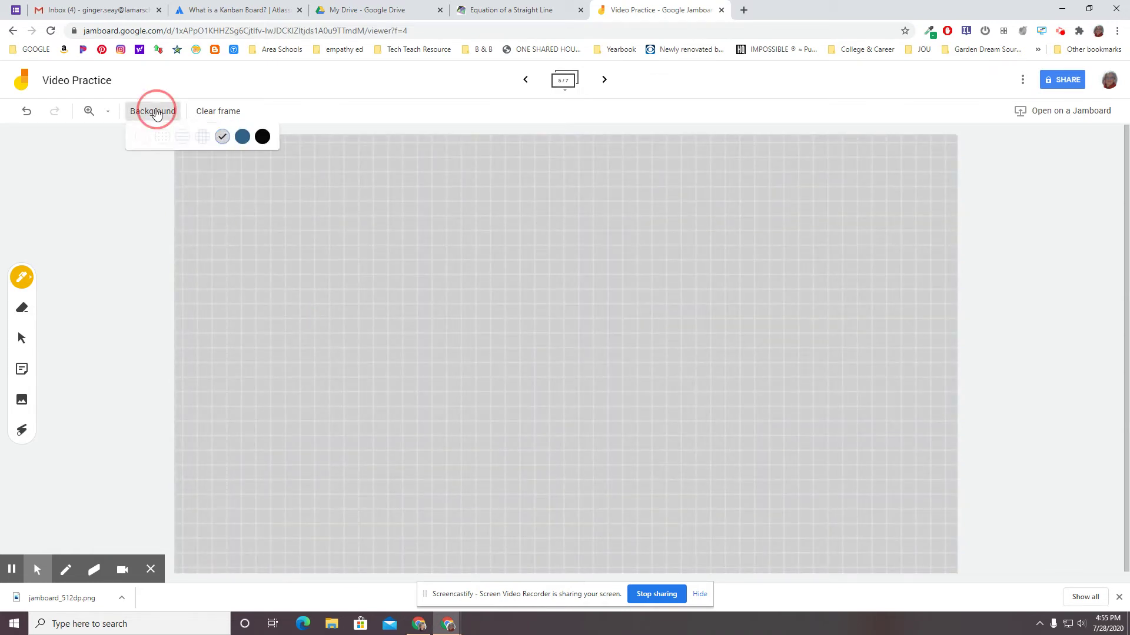
{"action": "left_click", "coordinate": [202, 136]}
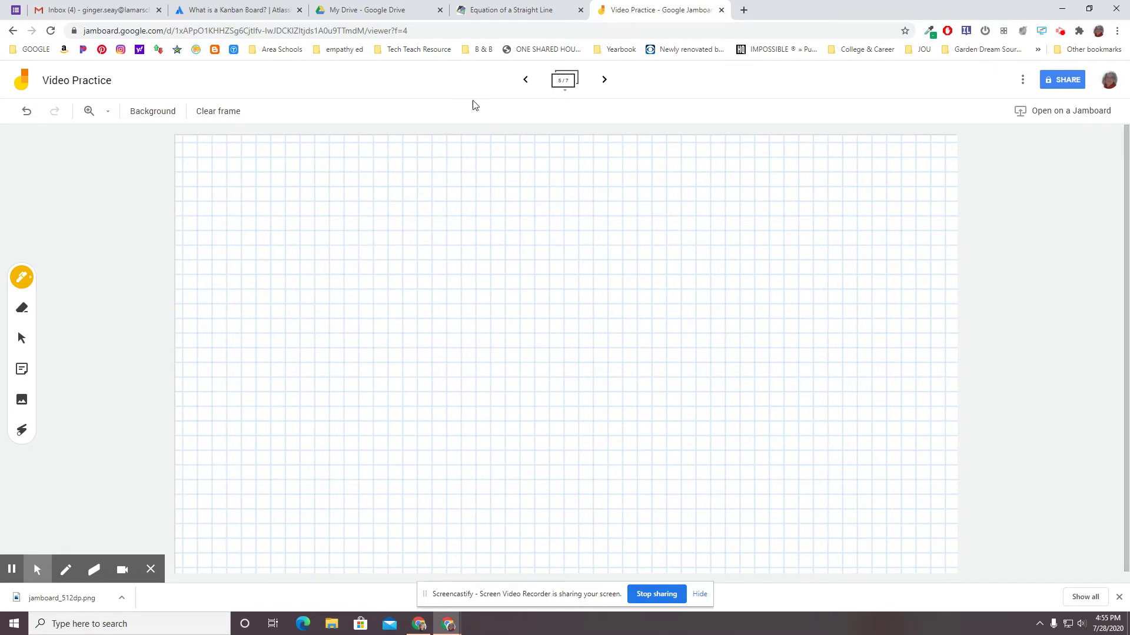
{"action": "left_click", "coordinate": [499, 10]}
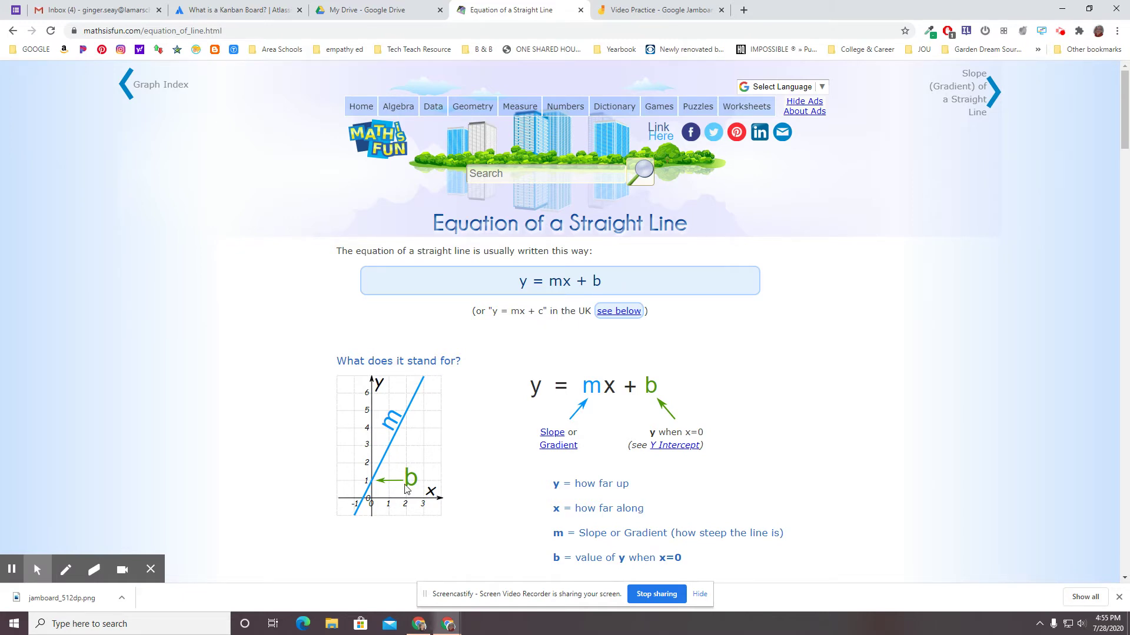
{"action": "scroll", "coordinate": [325, 320], "scroll_direction": "down", "scroll_amount": 1}
{"action": "scroll", "coordinate": [323, 320], "scroll_direction": "down", "scroll_amount": 2}
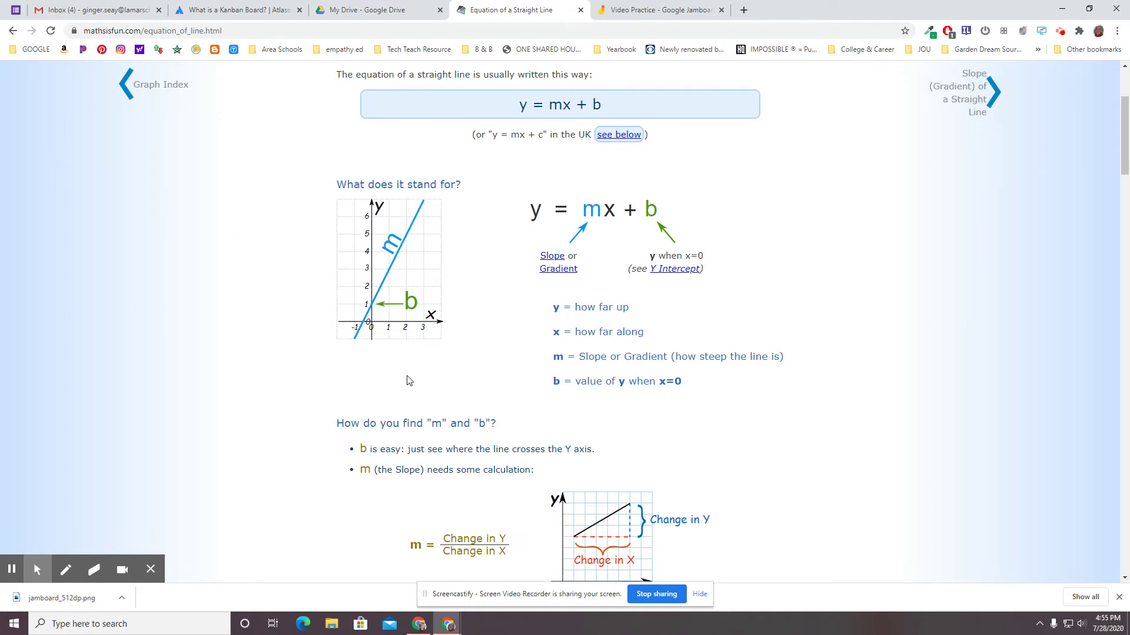
{"action": "scroll", "coordinate": [408, 381], "scroll_direction": "down", "scroll_amount": 3}
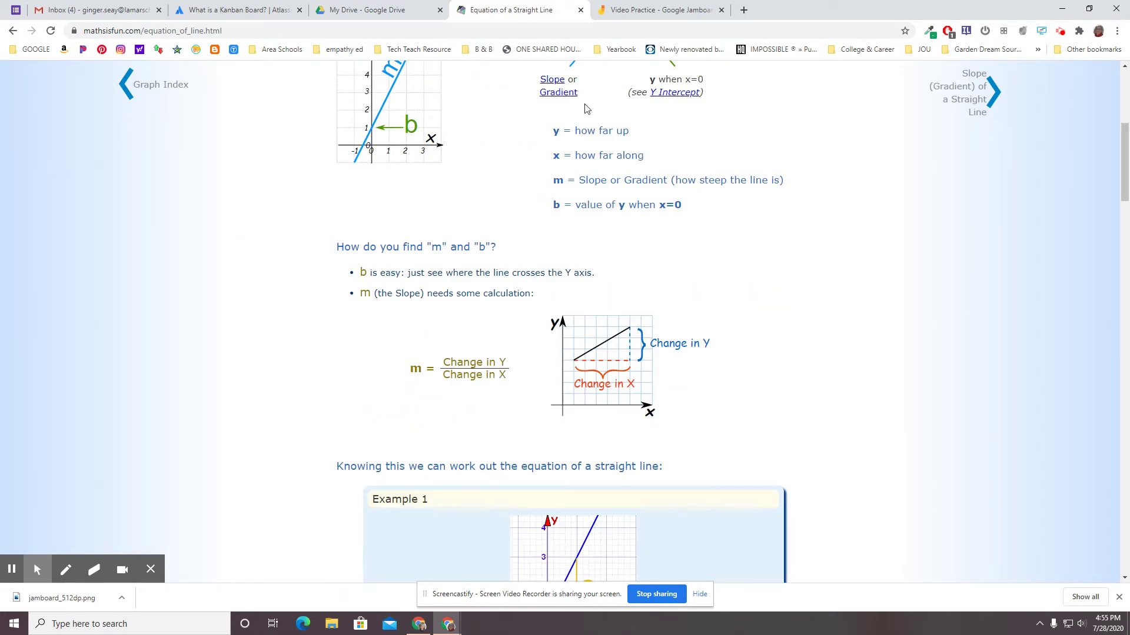
{"action": "left_click", "coordinate": [629, 12]}
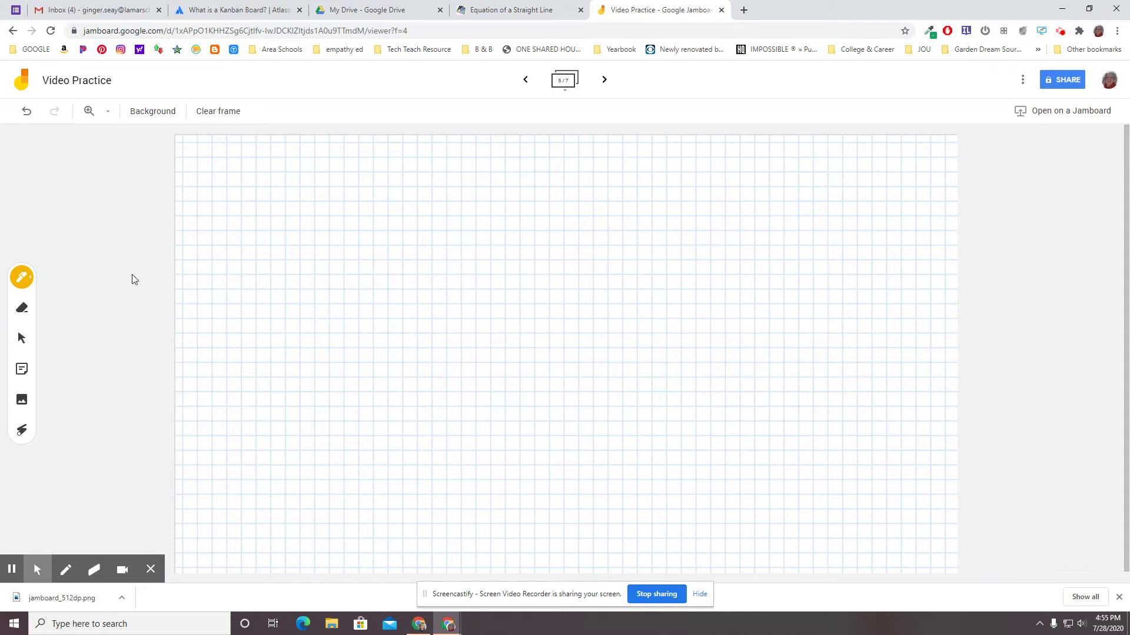
Set the pen to black and draw a vertical y-axis crossed by a horizontal x-axis
{"action": "left_click", "coordinate": [21, 277]}
{"action": "left_click", "coordinate": [55, 305]}
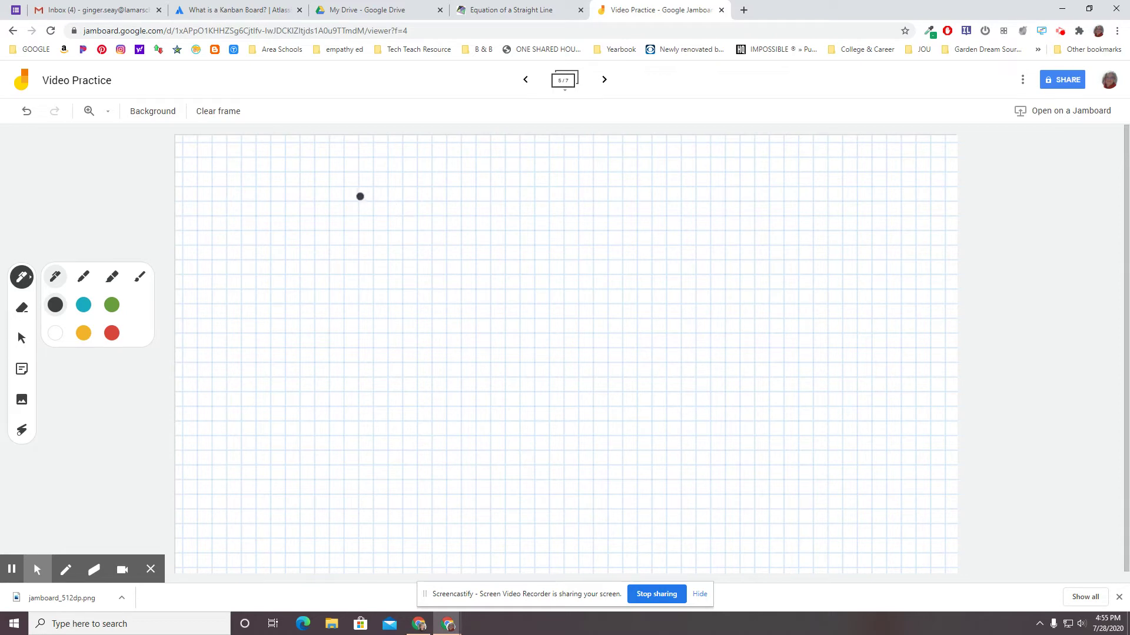
{"action": "left_click_drag", "start_coordinate": [361, 188], "coordinate": [358, 457]}
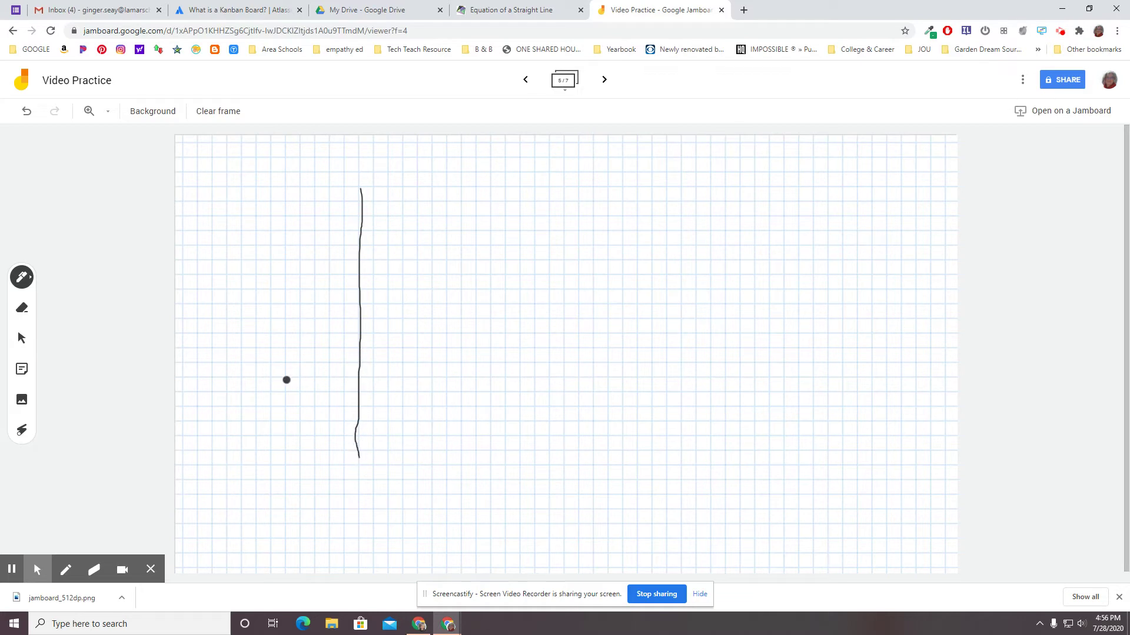
{"action": "left_click_drag", "start_coordinate": [270, 379], "coordinate": [522, 381]}
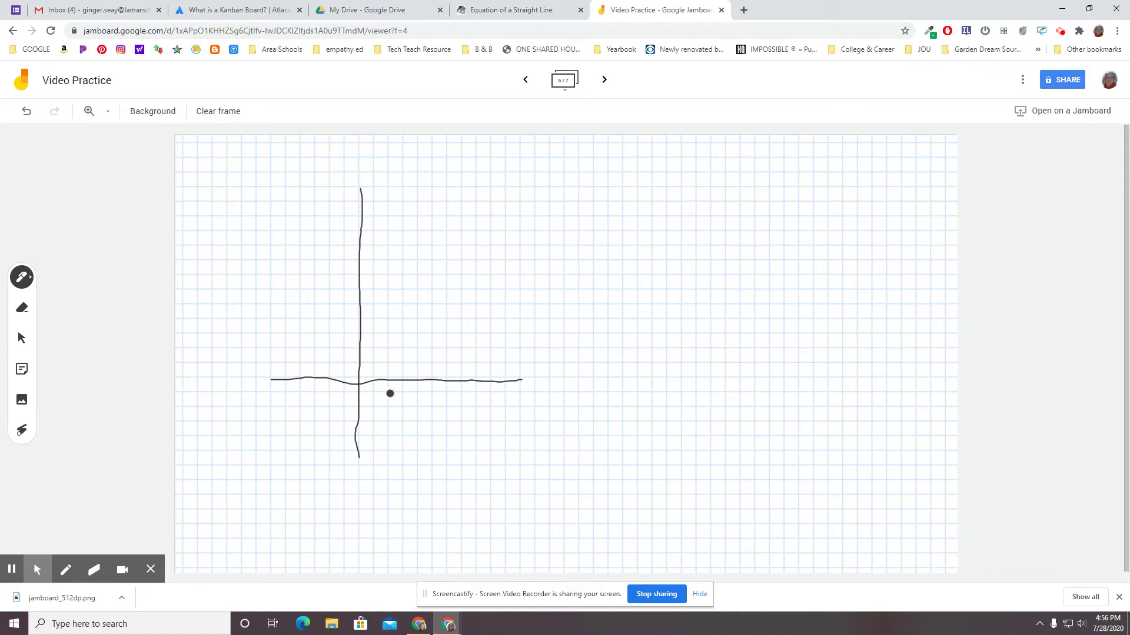
Switch the pen to teal and draw a line sloping down through the axes
{"action": "left_click", "coordinate": [24, 276]}
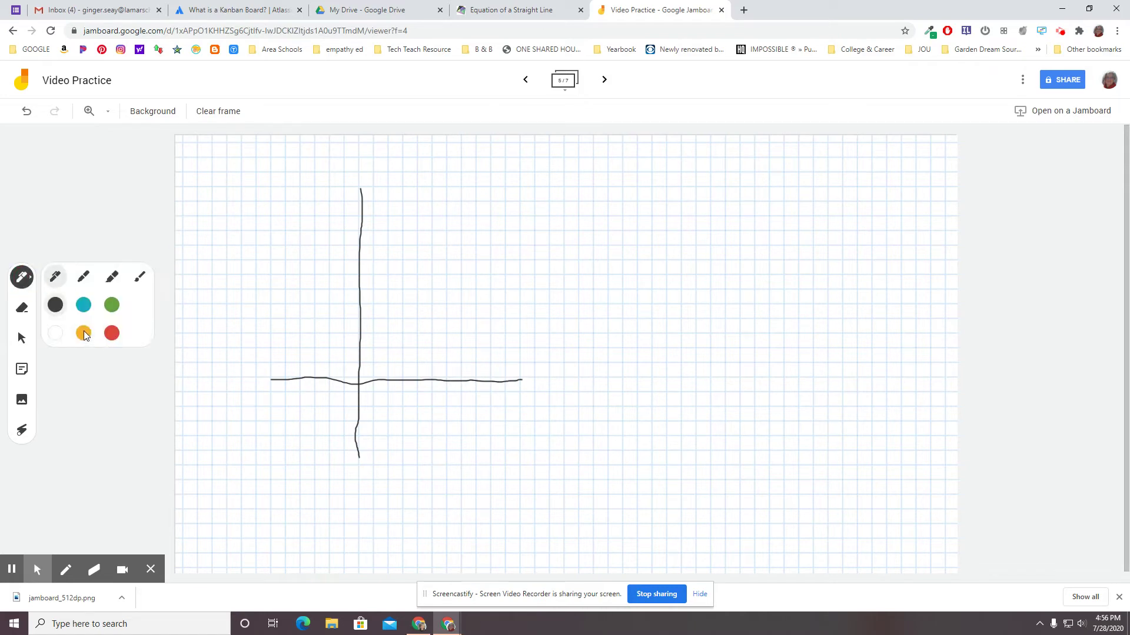
{"action": "left_click", "coordinate": [84, 305]}
{"action": "left_click_drag", "start_coordinate": [317, 245], "coordinate": [323, 258]}
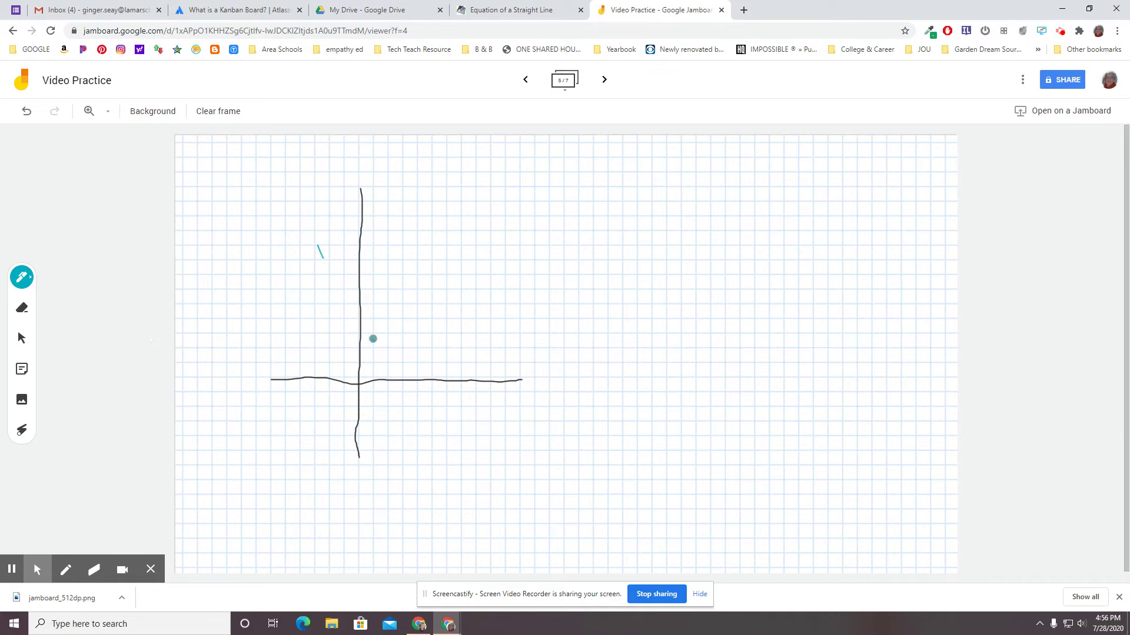
{"action": "left_click_drag", "start_coordinate": [373, 339], "coordinate": [443, 476]}
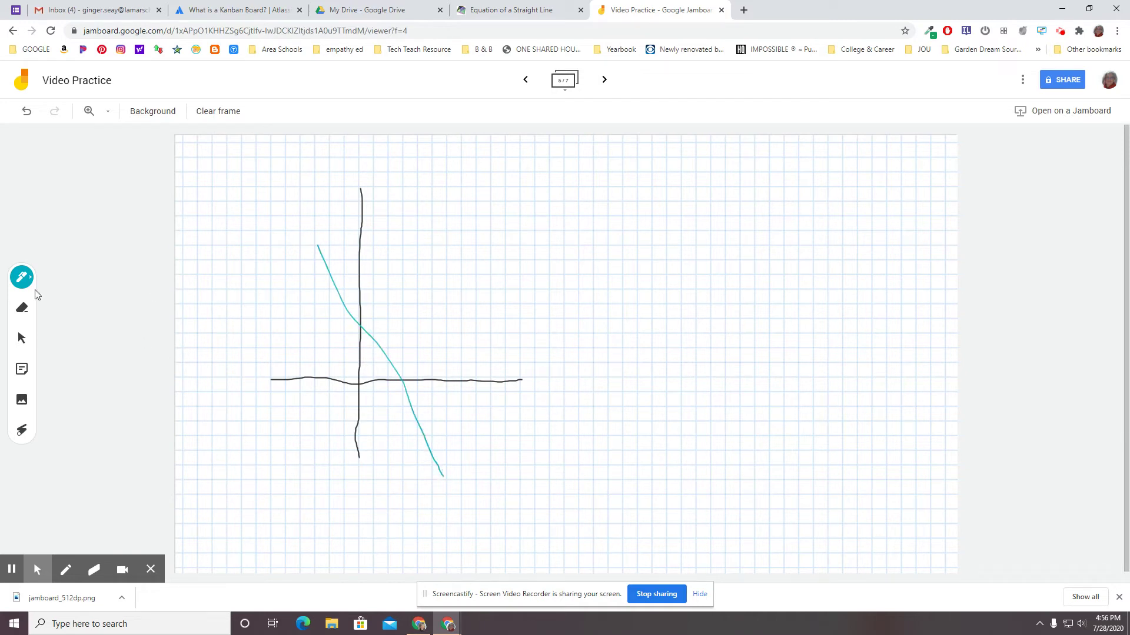
Switch the pen to red and write y, m and x down the right side
{"action": "left_click", "coordinate": [22, 278]}
{"action": "left_click", "coordinate": [112, 333]}
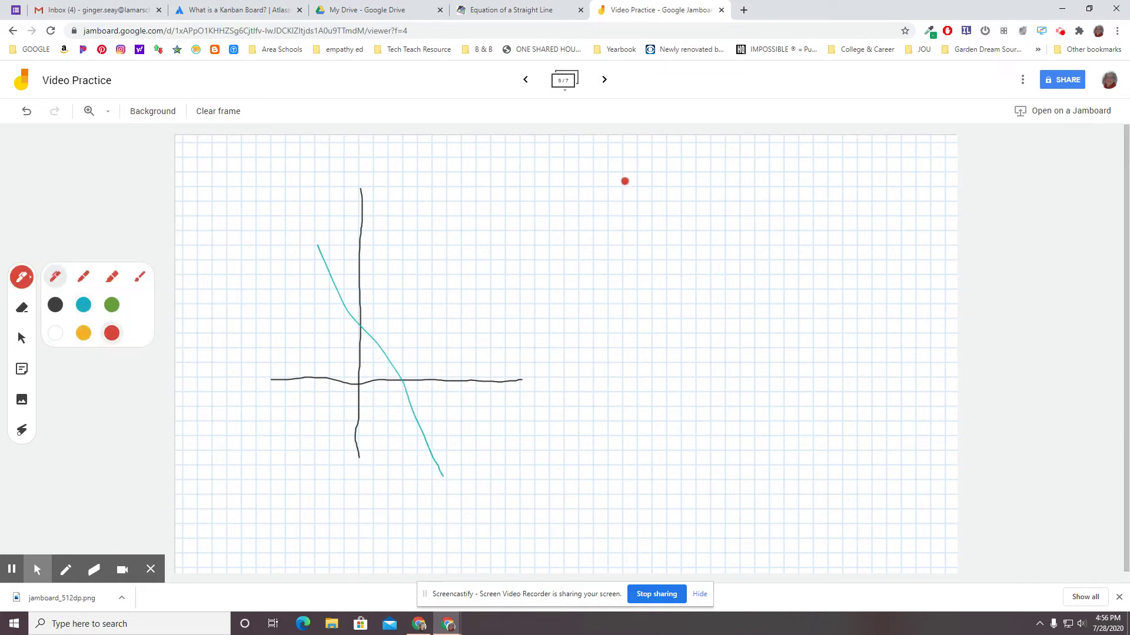
{"action": "left_click_drag", "start_coordinate": [625, 181], "coordinate": [650, 229]}
{"action": "mouse_move", "coordinate": [669, 184]}
{"action": "left_mouse_down"}
{"action": "mouse_move", "coordinate": [628, 337]}
{"action": "mouse_move", "coordinate": [700, 335]}
{"action": "left_mouse_up"}
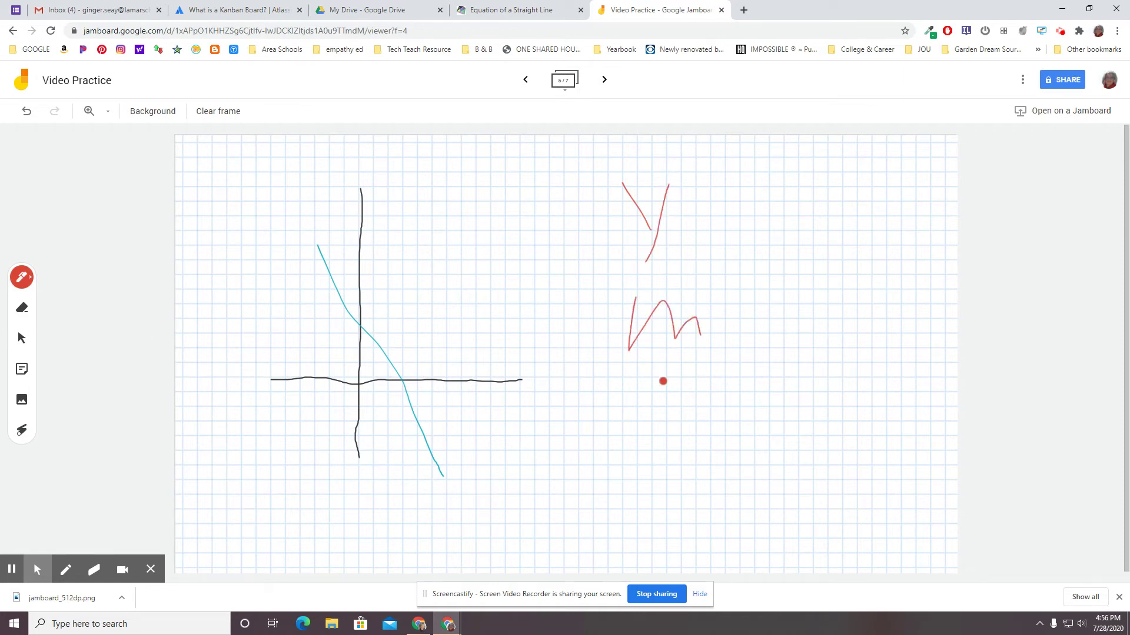
{"action": "mouse_move", "coordinate": [648, 381]}
{"action": "left_mouse_down"}
{"action": "mouse_move", "coordinate": [681, 436]}
{"action": "mouse_move", "coordinate": [650, 433]}
{"action": "mouse_move", "coordinate": [665, 513]}
{"action": "left_mouse_up"}
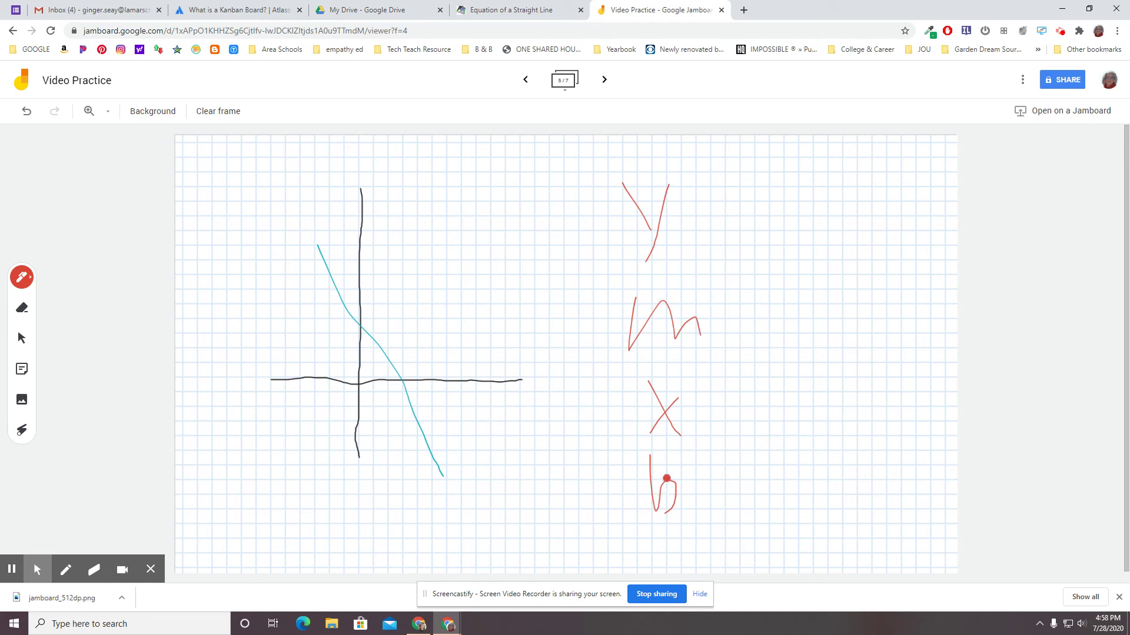
{"action": "left_click", "coordinate": [22, 401]}
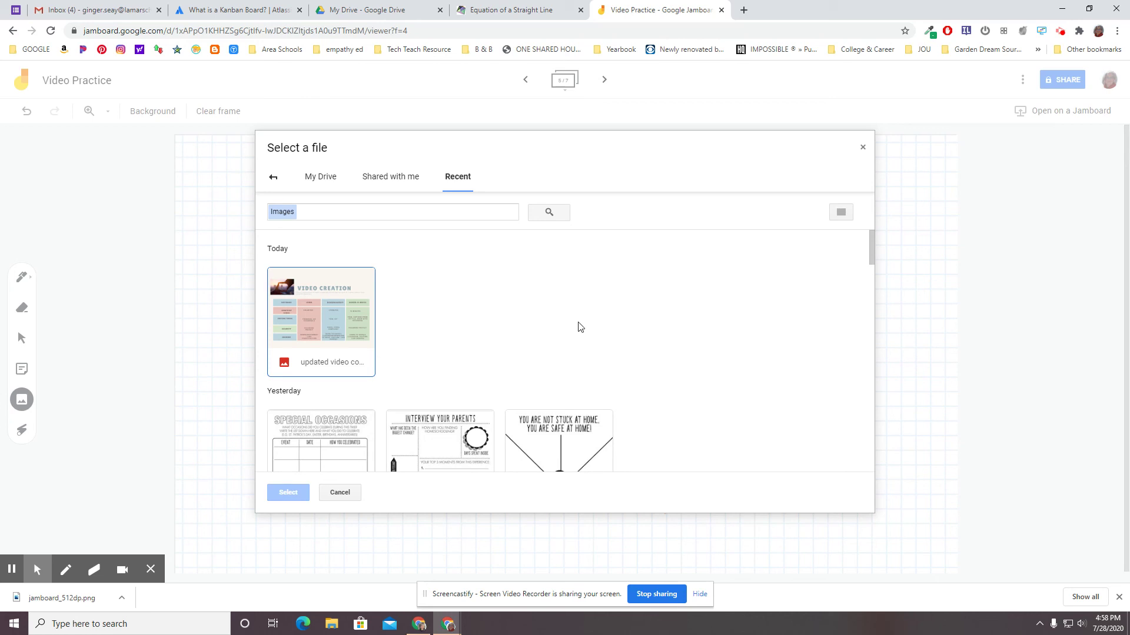
{"action": "left_click", "coordinate": [318, 182]}
{"action": "left_click", "coordinate": [273, 177]}
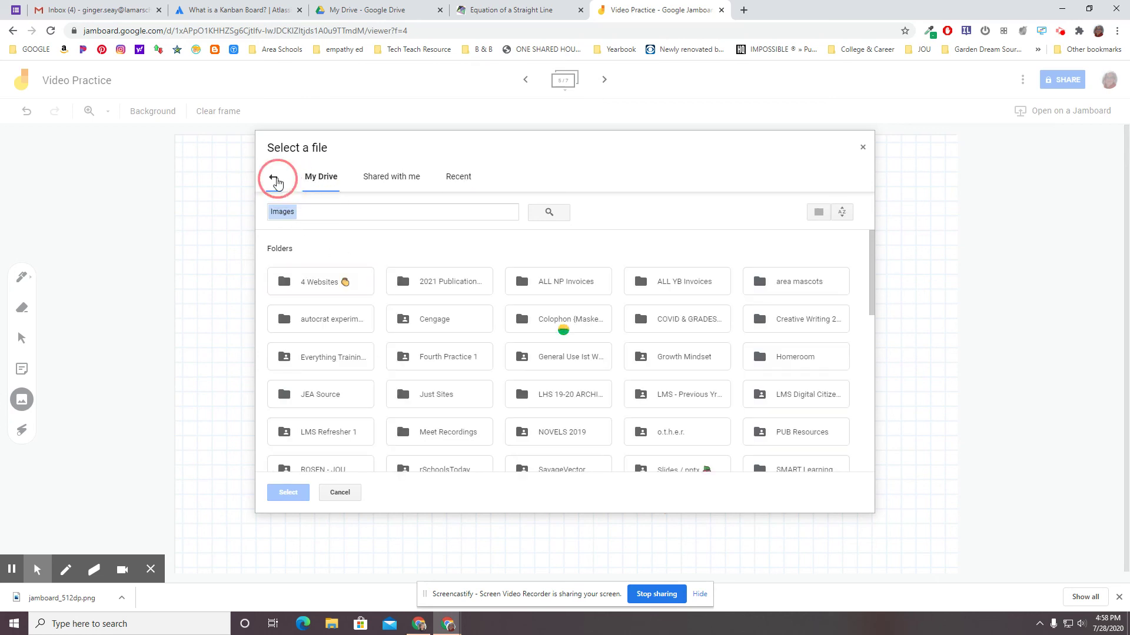
{"action": "left_click", "coordinate": [358, 178]}
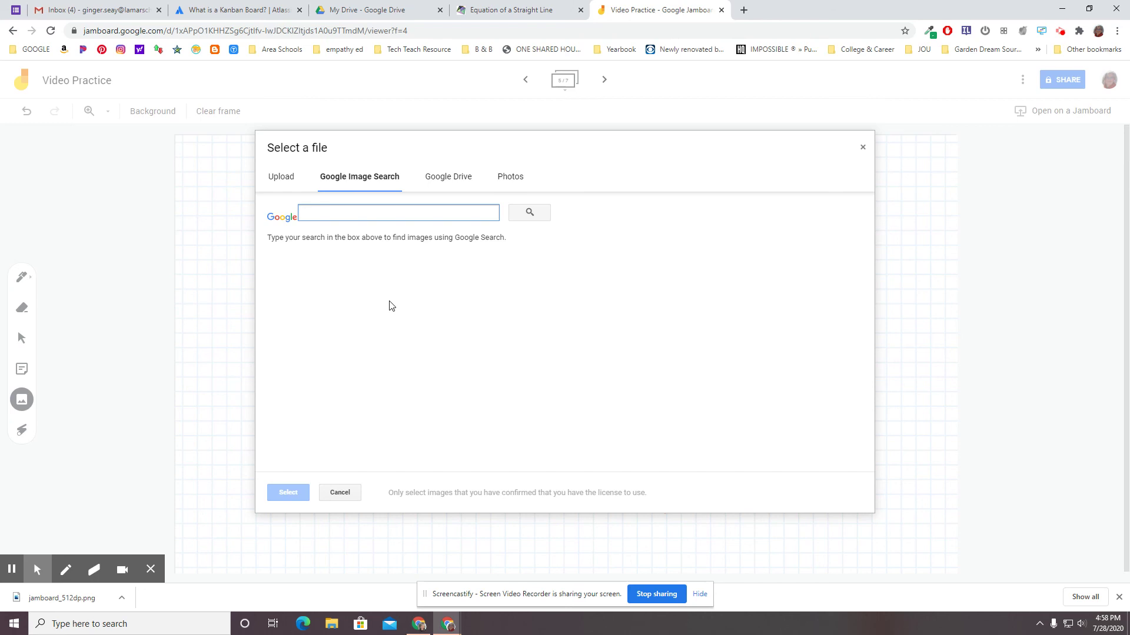
{"action": "left_click", "coordinate": [862, 147]}
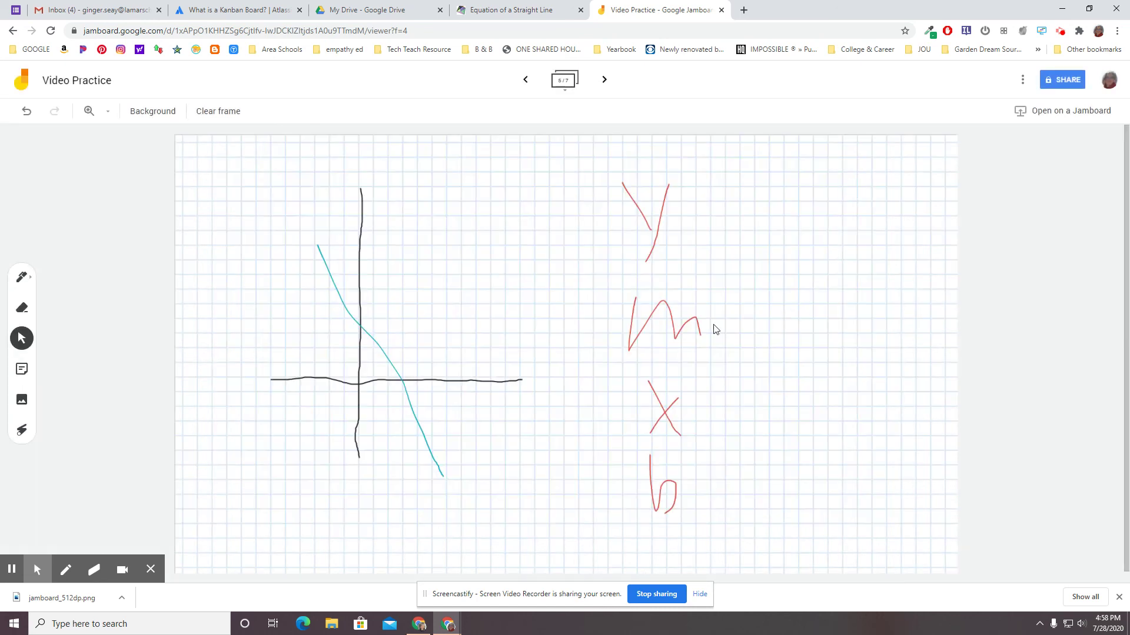